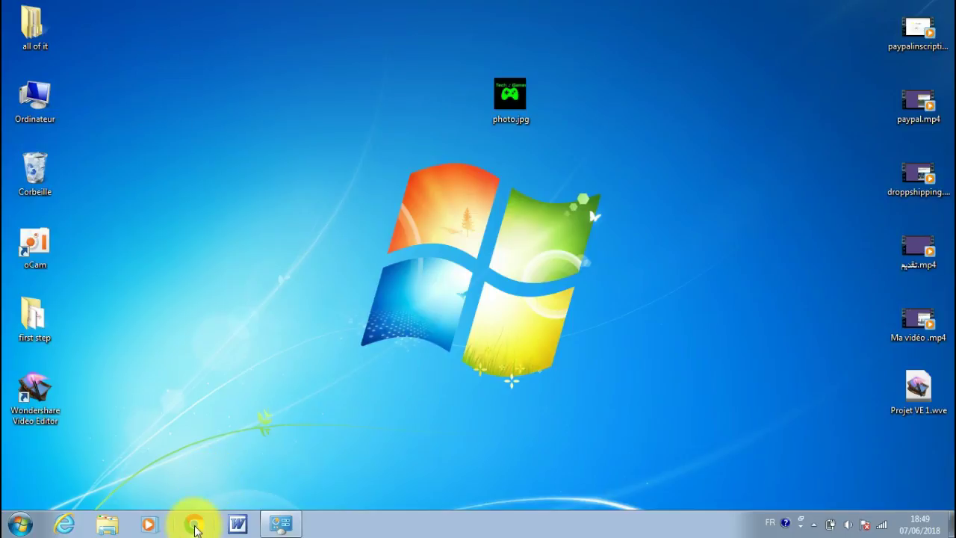
Step: Close the regular Chrome window and load ebay.com in a new incognito window
click(193, 526)
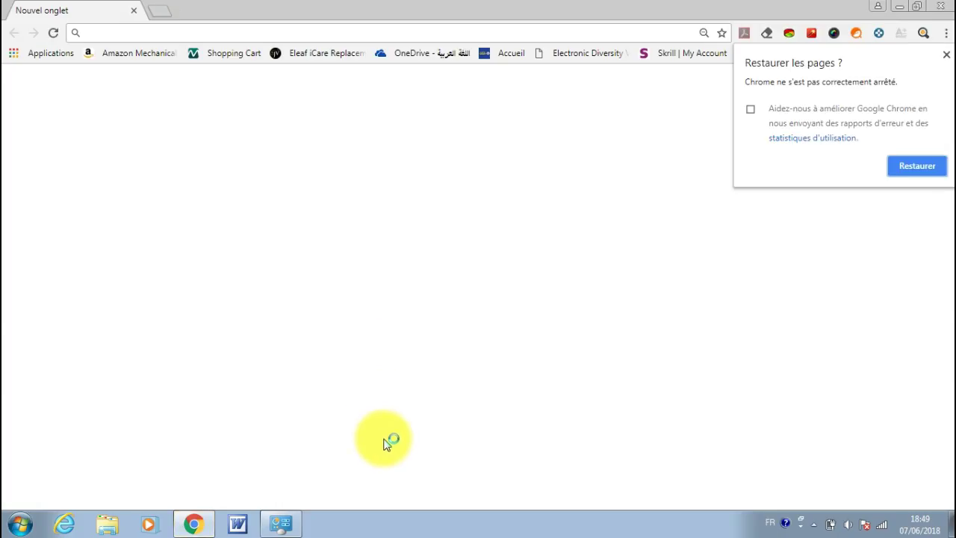
click(947, 55)
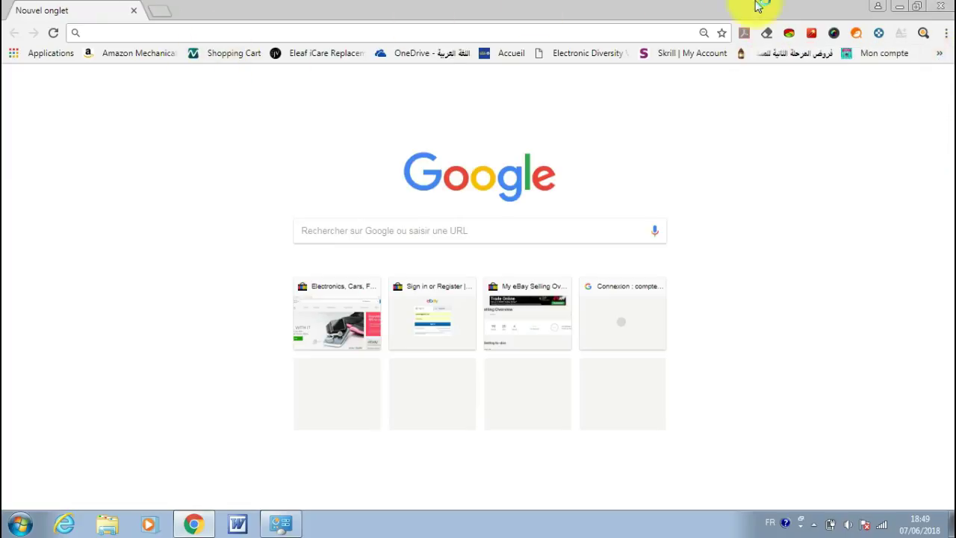
click(940, 6)
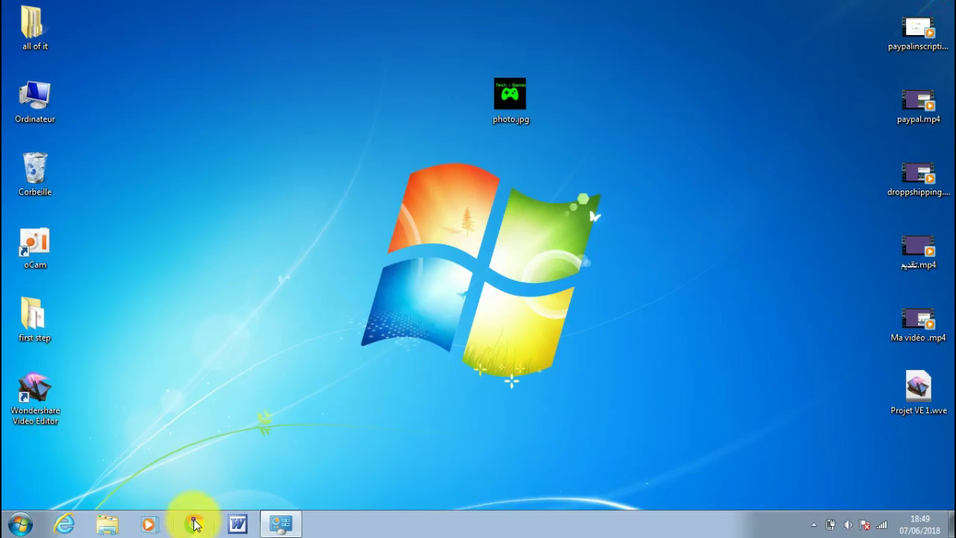
right_click(194, 524)
click(143, 451)
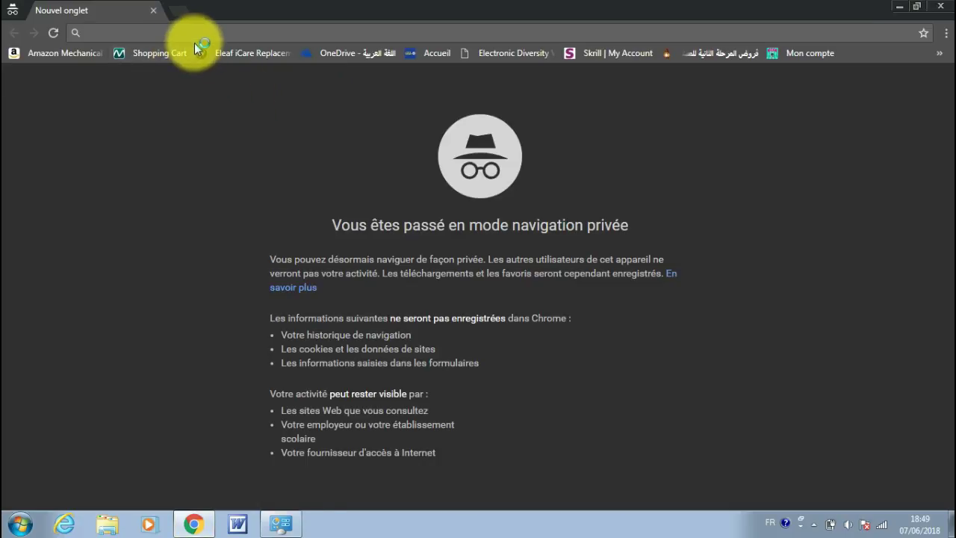
text(ebay.com)
key(Return)
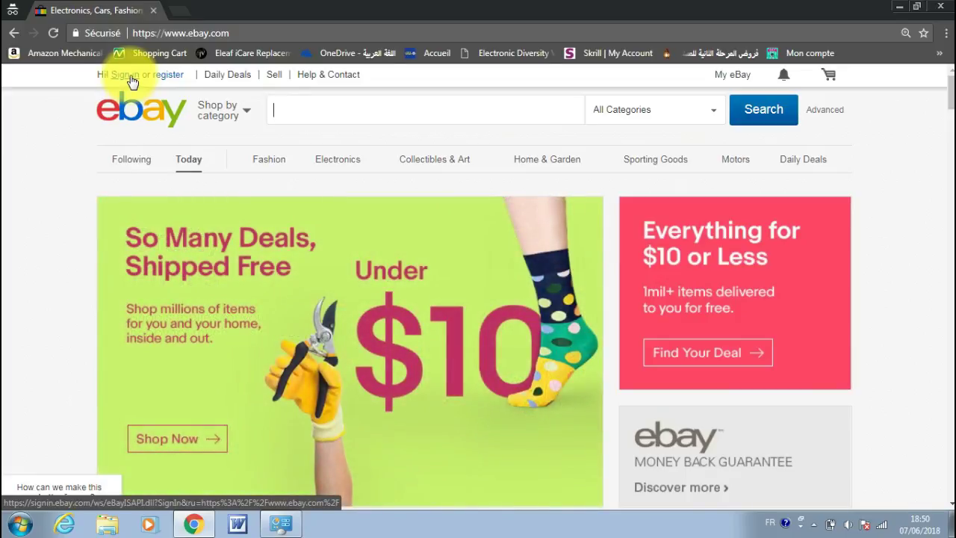
Step: Open eBay's Register form for a personal account from the home page link
click(165, 77)
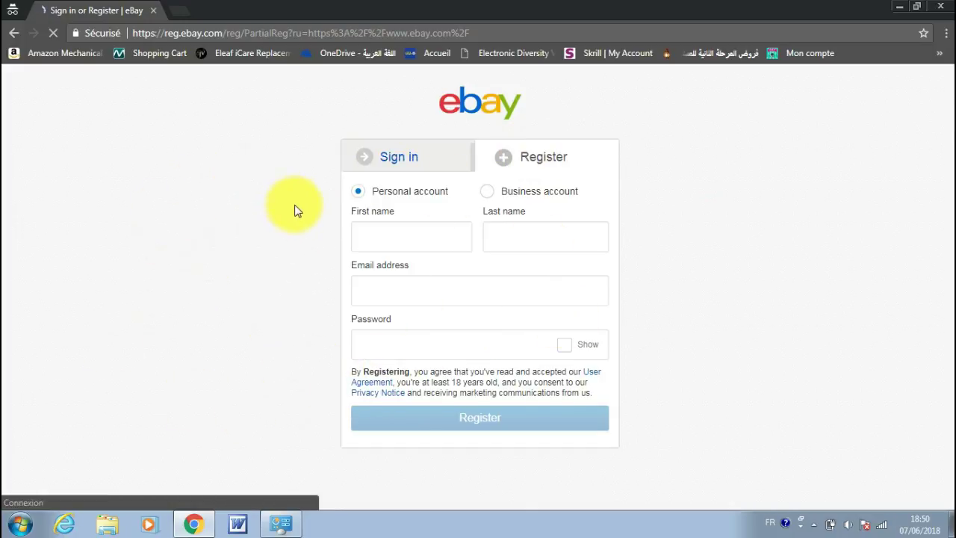
click(532, 166)
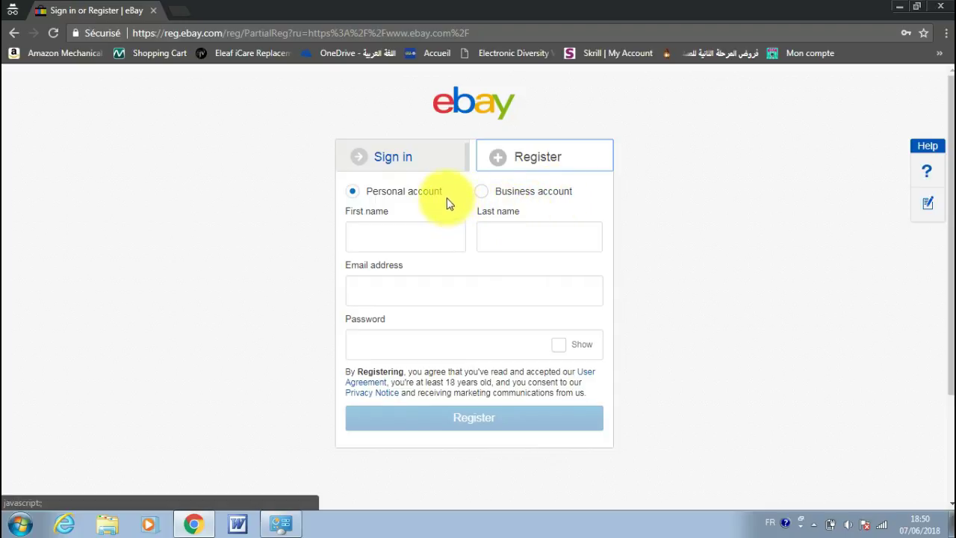
Step: Enter the account holder's first and last name in the registration form
click(369, 234)
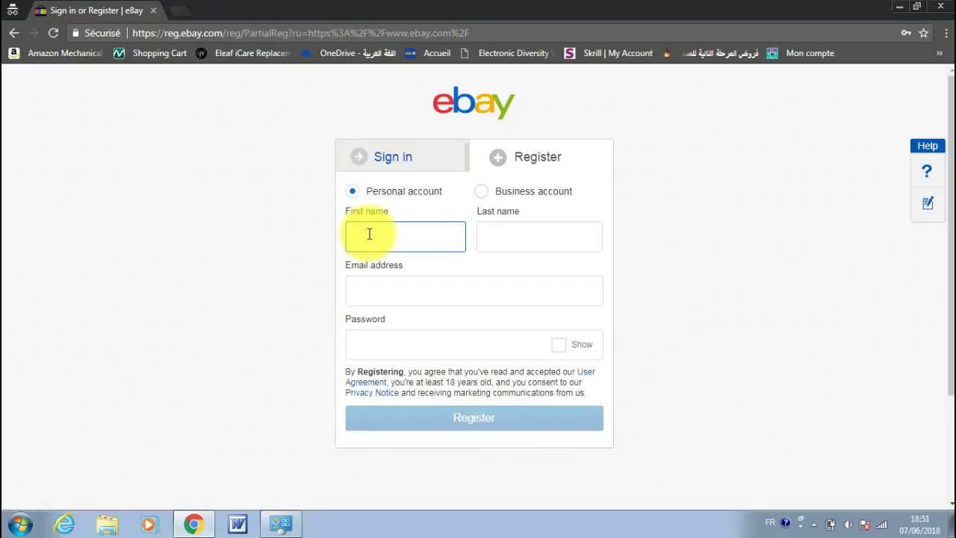
text(karim)
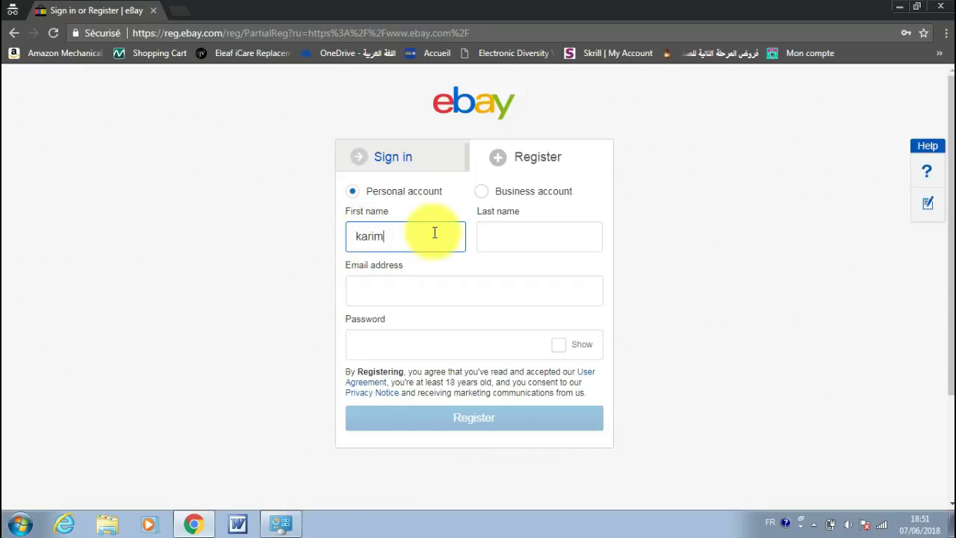
click(496, 238)
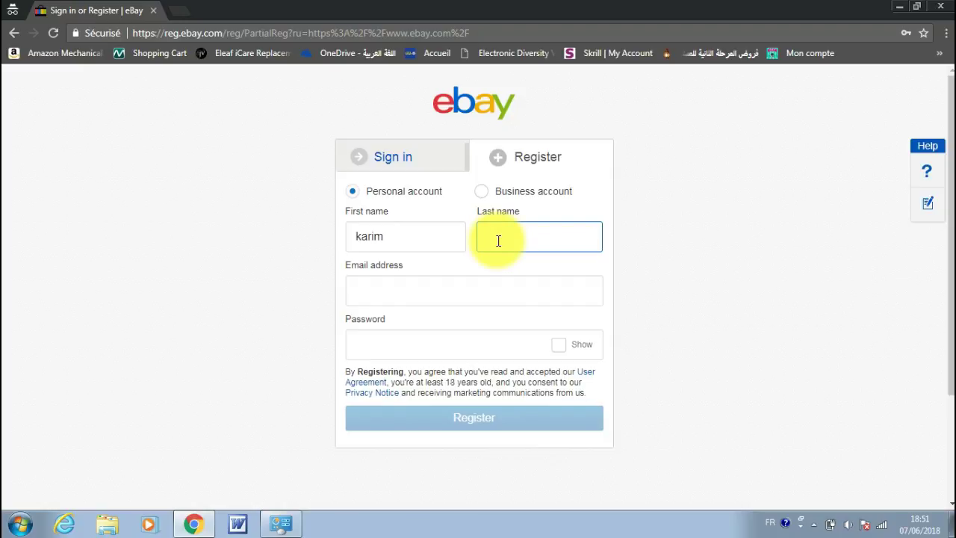
text(dropship)
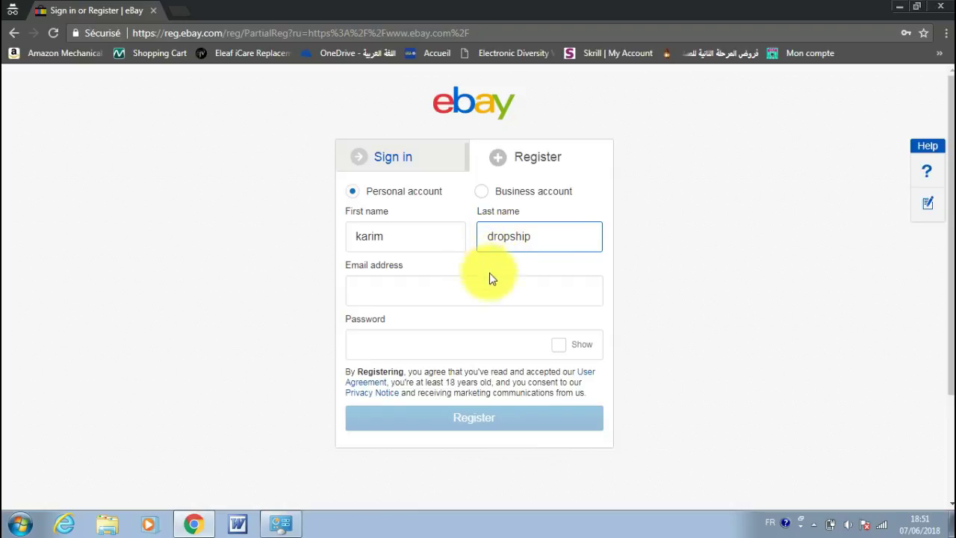
text(p)
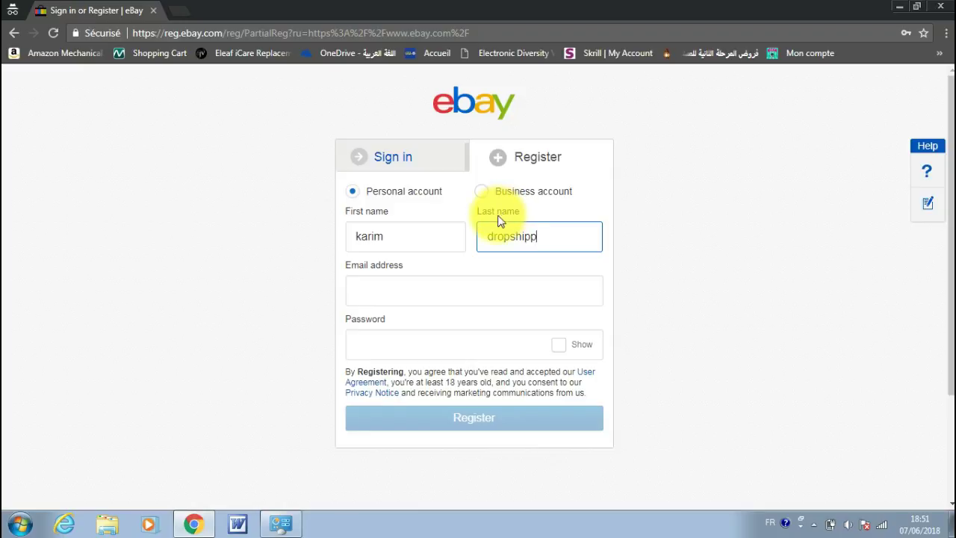
Step: Enter the account's e-mail address, correcting a typo, and type the password
click(367, 292)
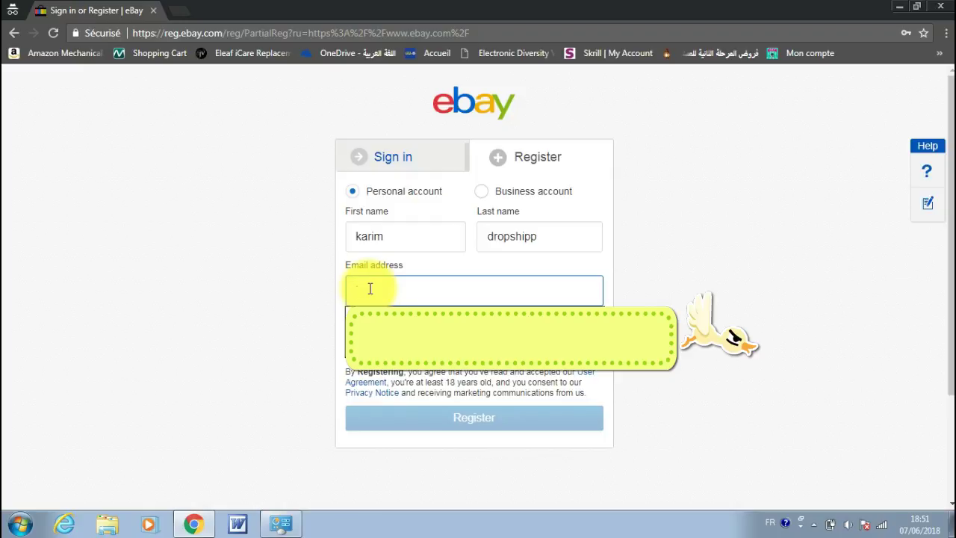
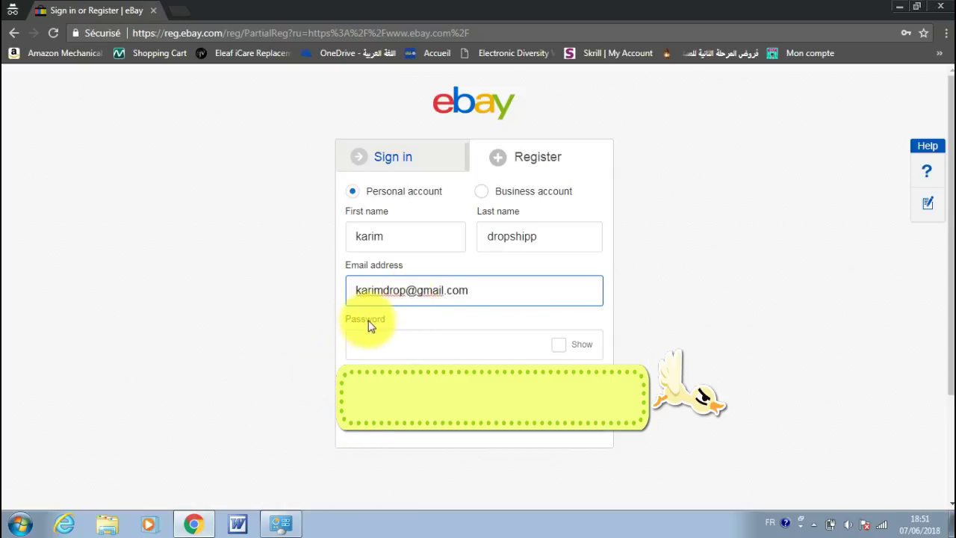
click(369, 345)
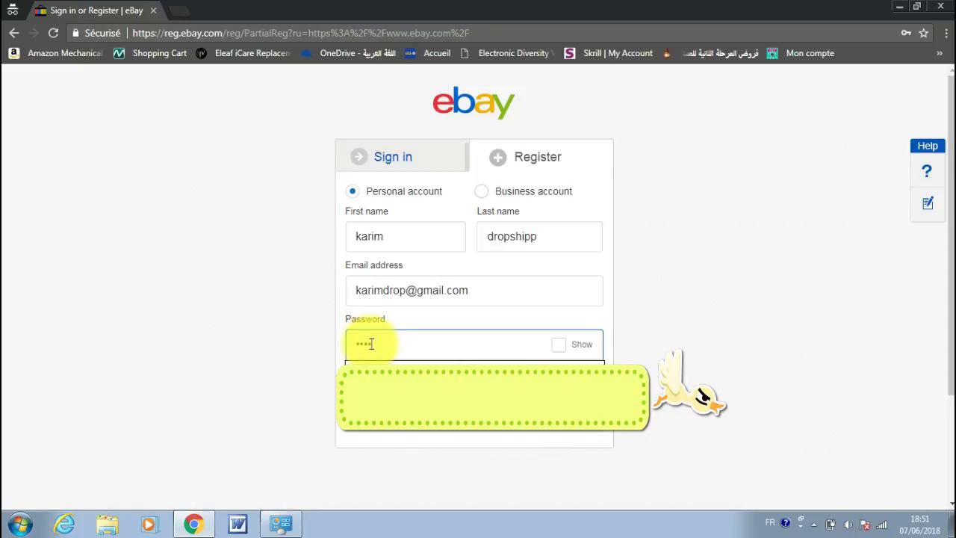
text(a)
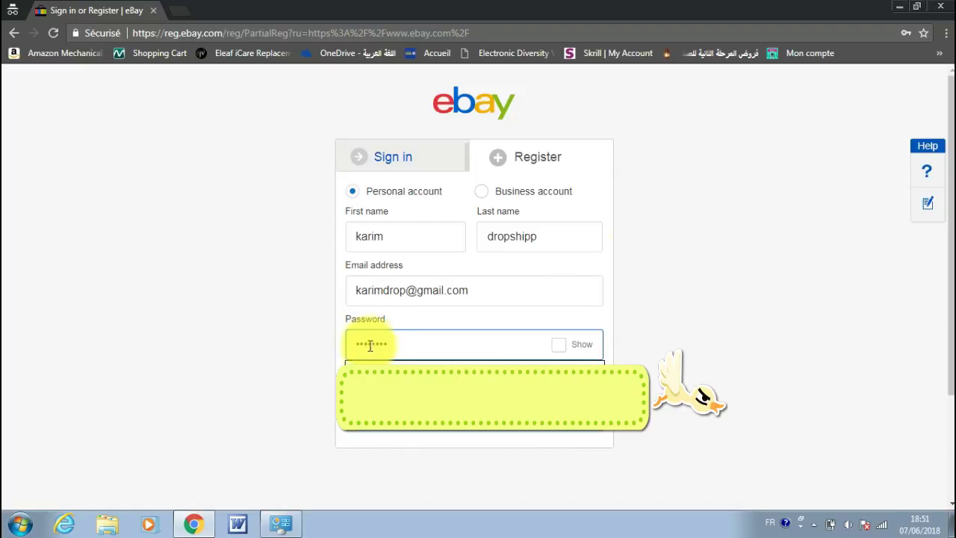
click(672, 287)
Step: Submit the registration and bring up the My eBay menu on the signed-in home page
click(462, 417)
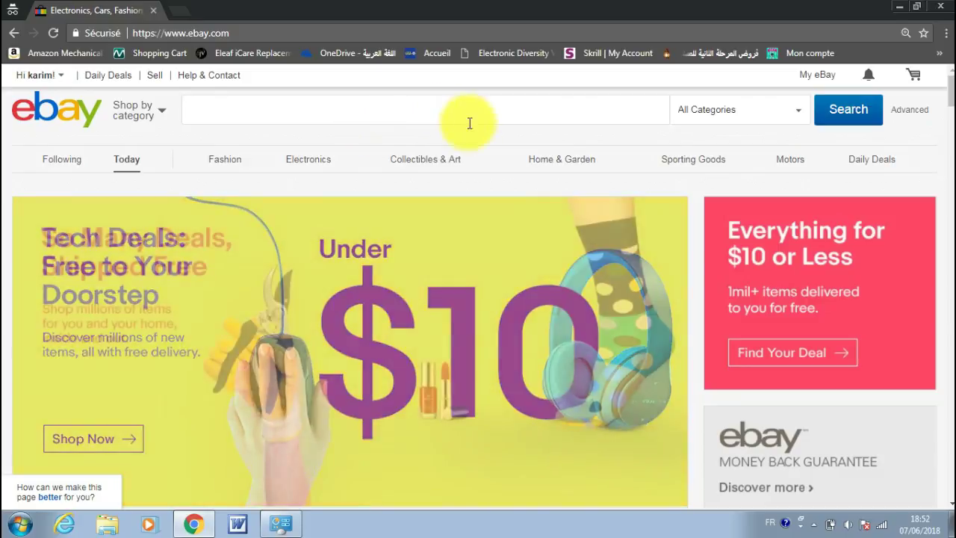
mouse_move(819, 77)
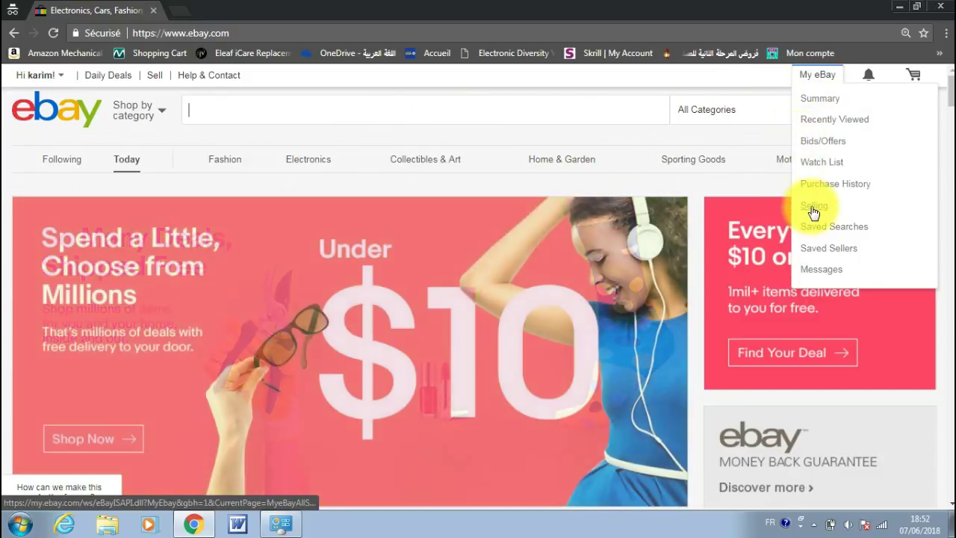
Step: Go to Selling in My eBay and keep Morocco as the contact country
click(813, 209)
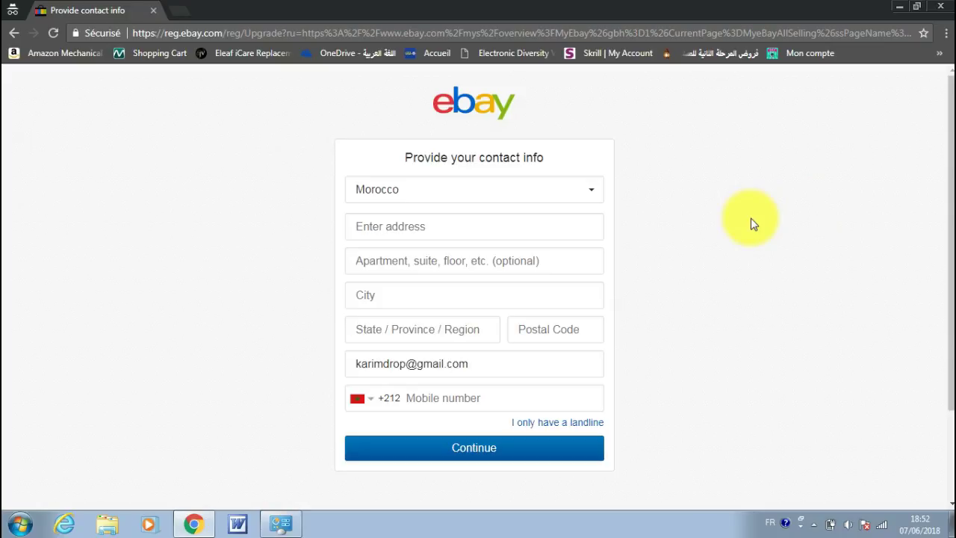
click(415, 193)
click(415, 193)
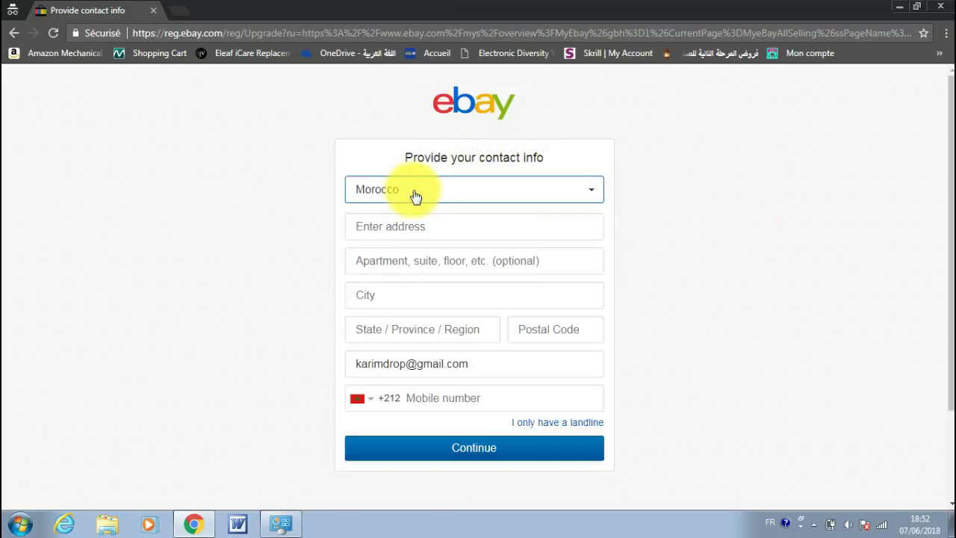
Step: Fill in street address, city, region, postal code and mobile number, then continue
click(393, 227)
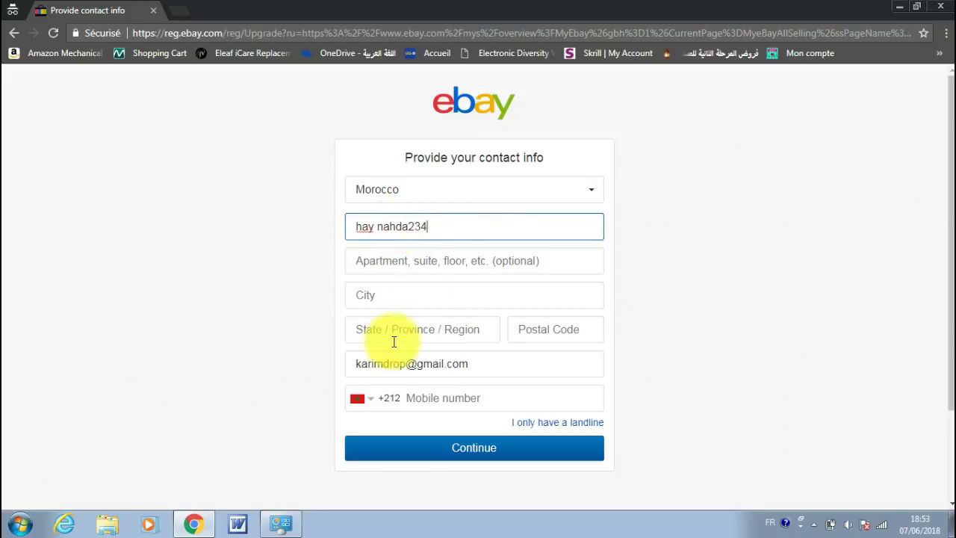
click(393, 296)
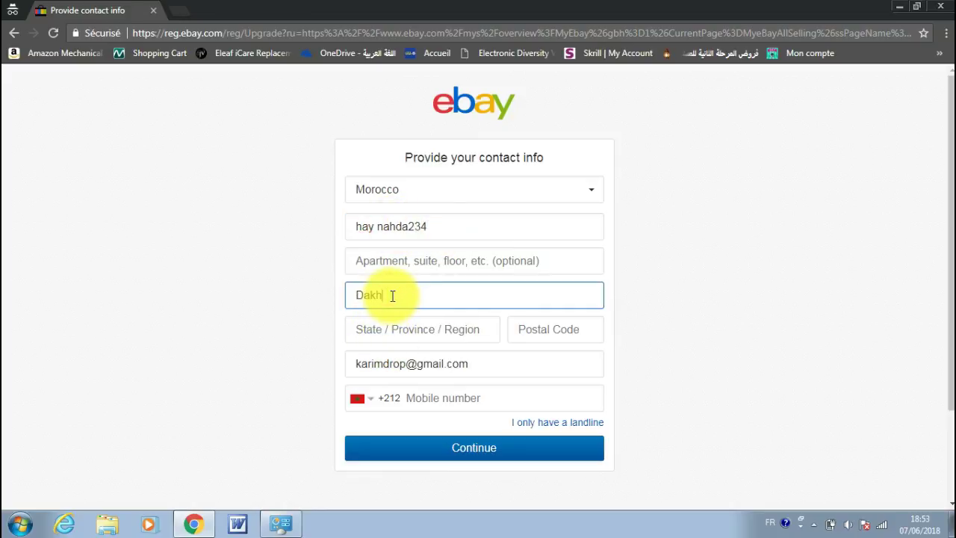
click(391, 331)
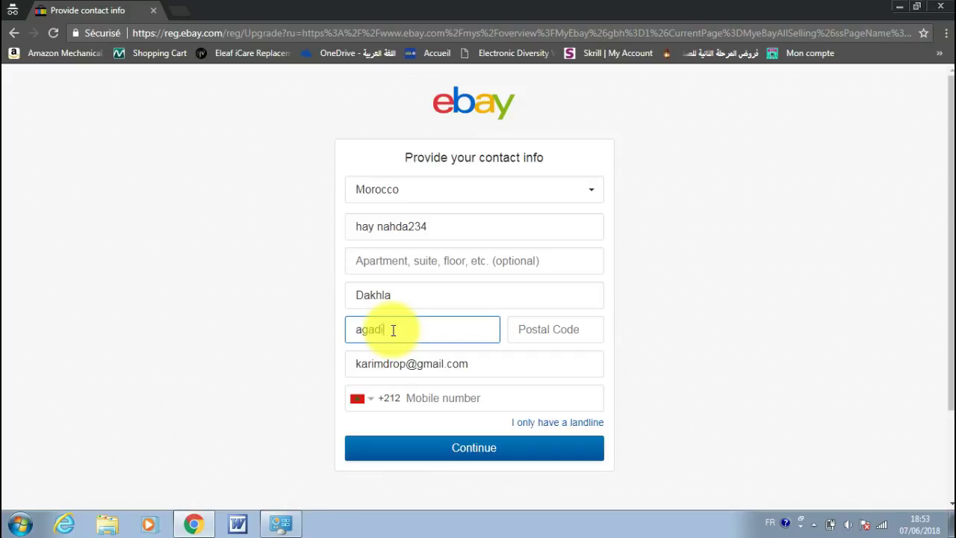
click(545, 329)
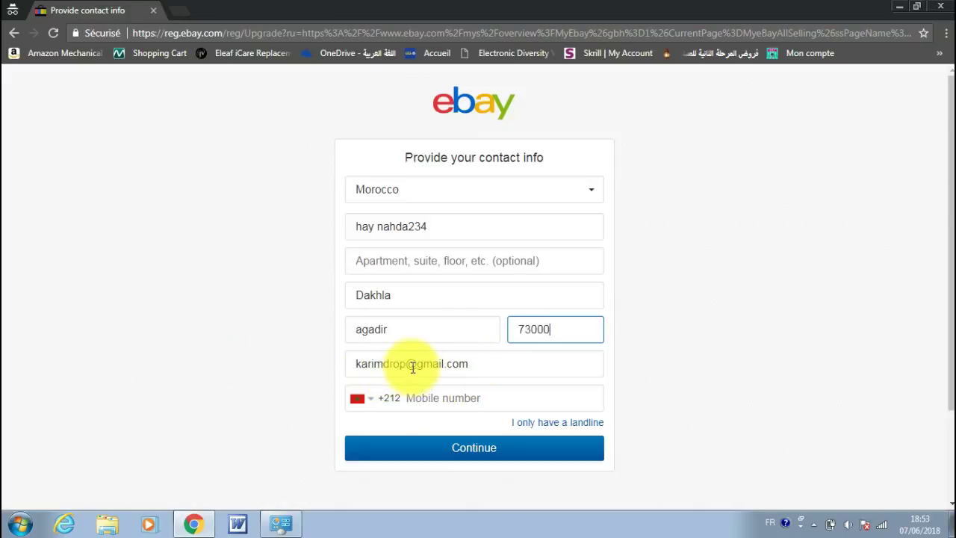
click(413, 398)
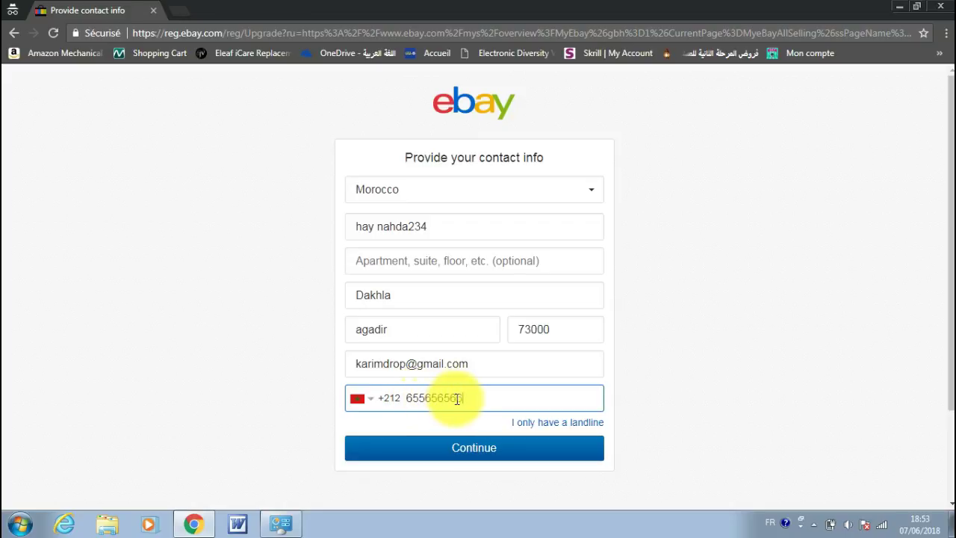
click(453, 449)
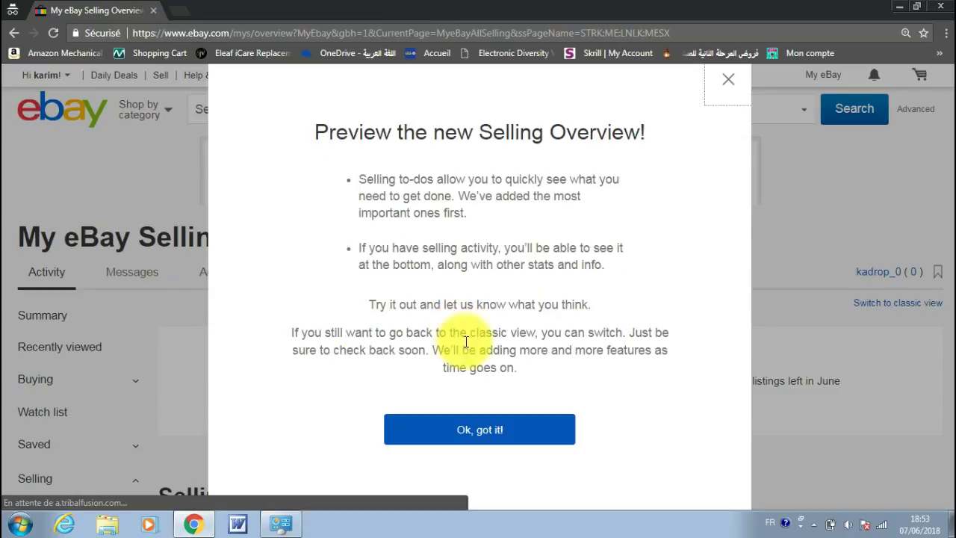
Step: Dismiss the Selling Overview preview popup with 'Ok, got it!'
click(454, 439)
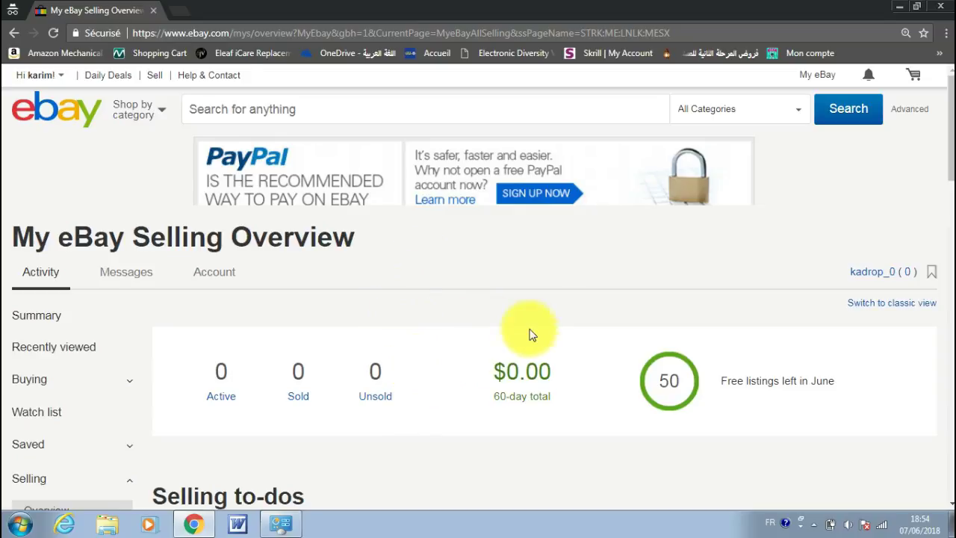
scroll(538, 332, down, 3)
scroll(552, 331, down, 6)
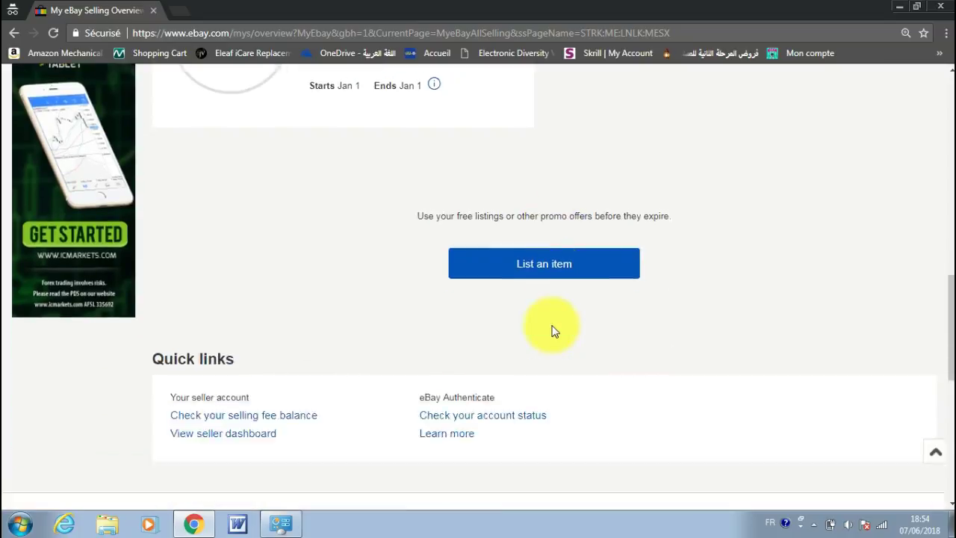
scroll(553, 329, up, 9)
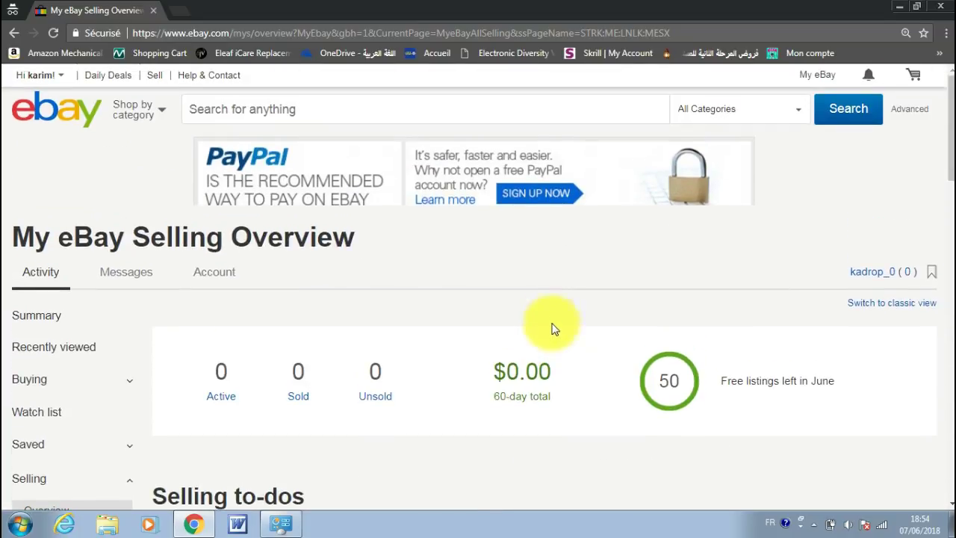
scroll(555, 318, down, 3)
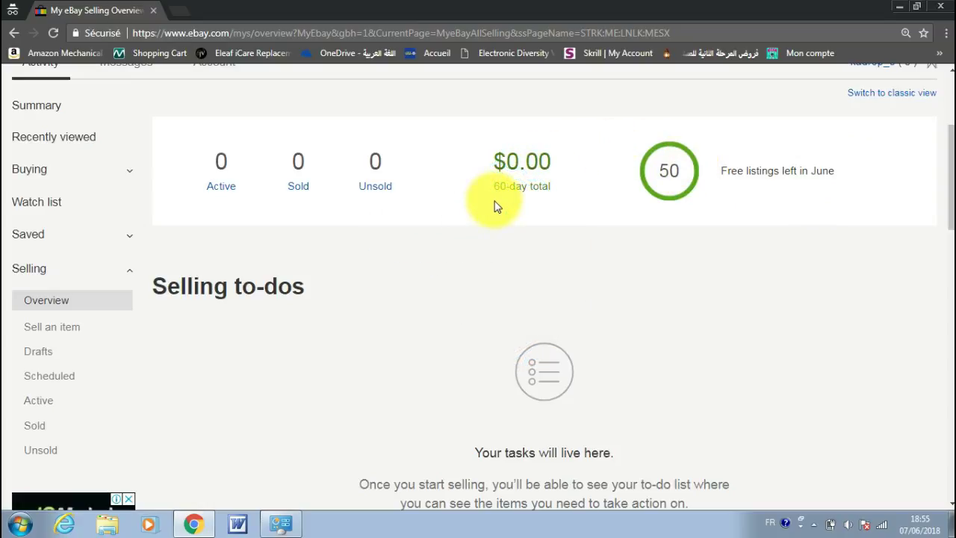
scroll(491, 202, down, 2)
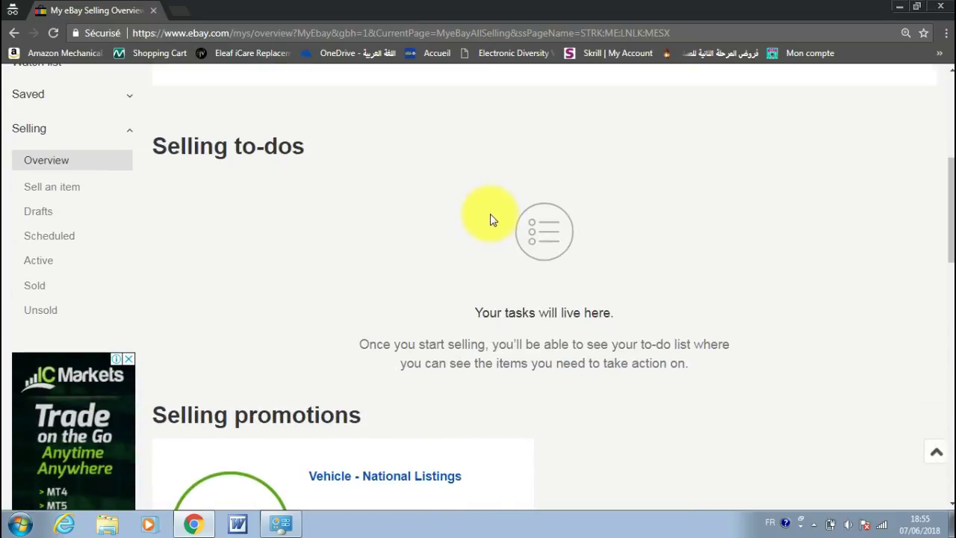
scroll(491, 217, down, 9)
scroll(491, 215, down, 3)
scroll(491, 215, up, 10)
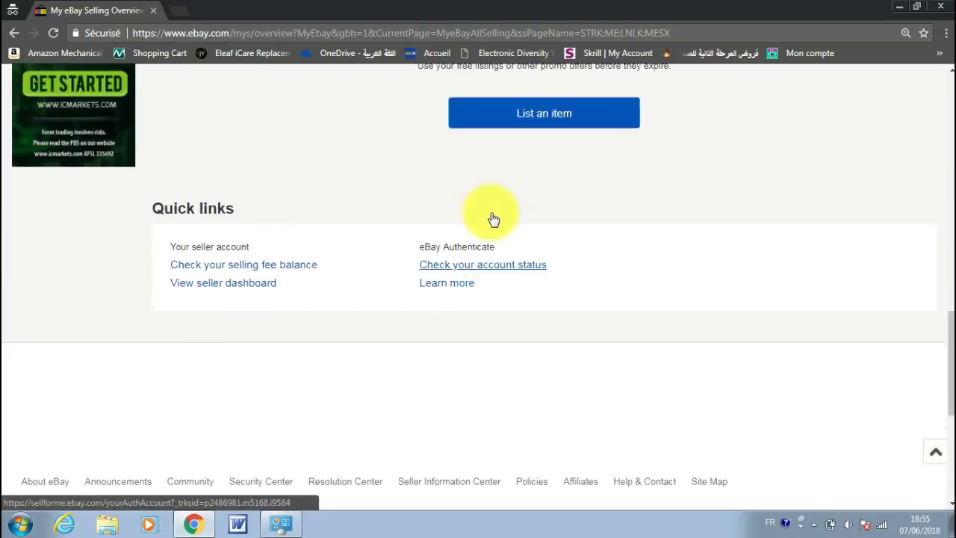
scroll(491, 211, up, 7)
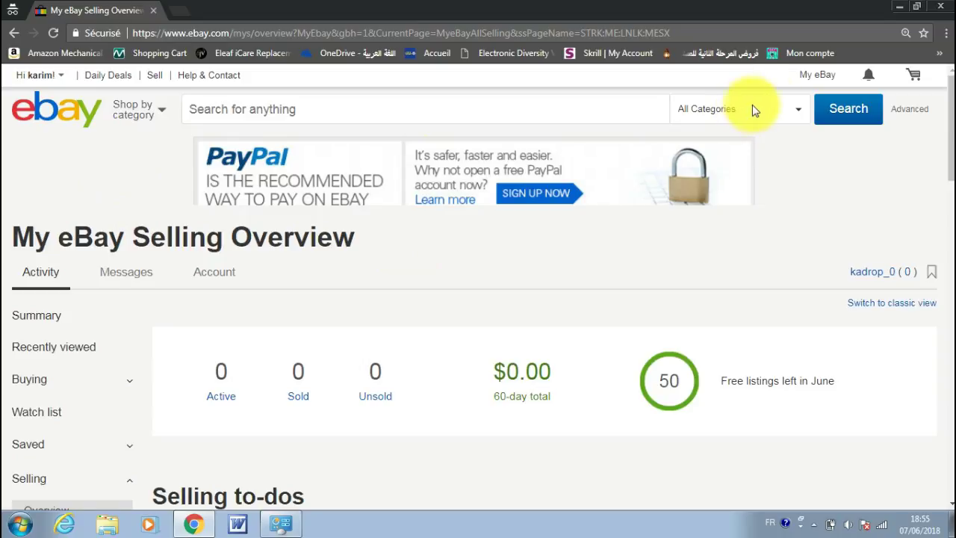
Step: Open the My eBay Account page via Account settings in the greeting dropdown
mouse_move(818, 83)
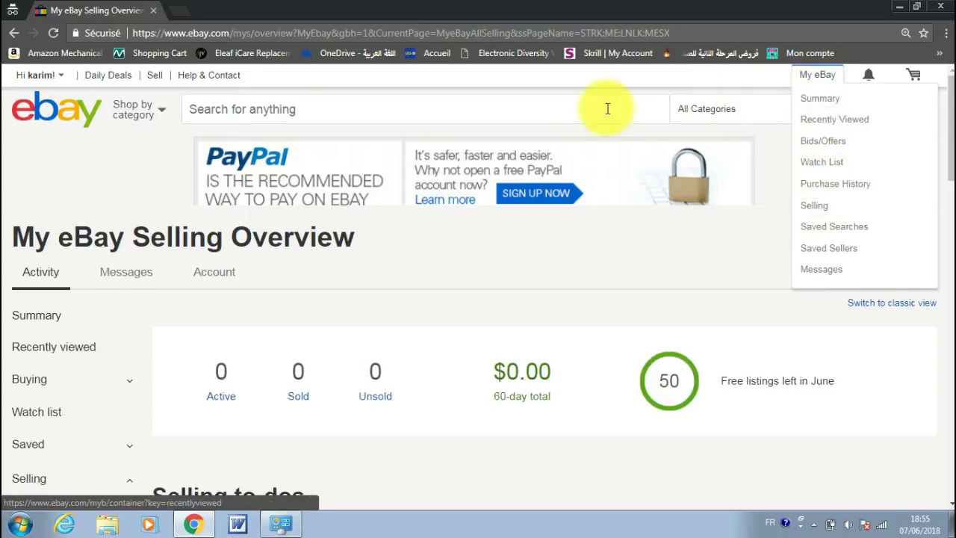
mouse_move(32, 73)
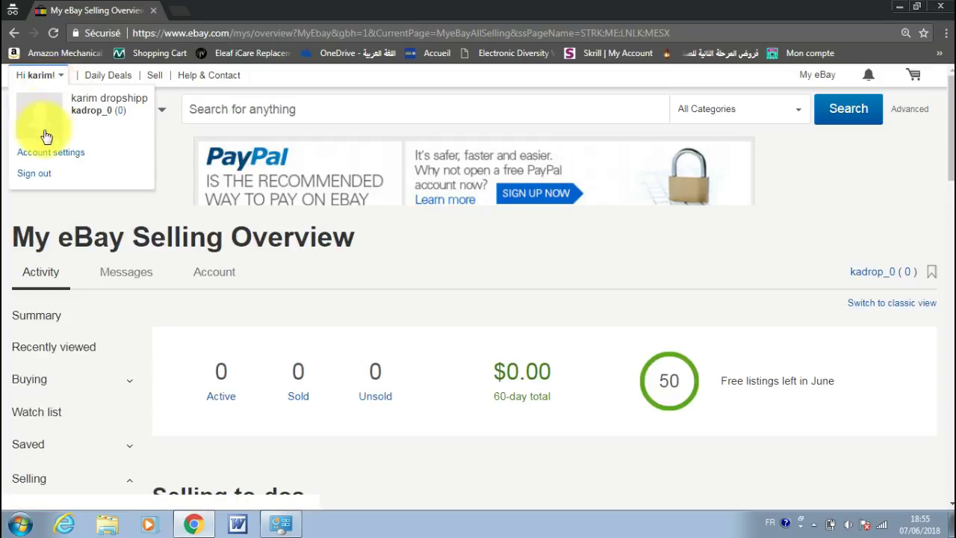
click(48, 156)
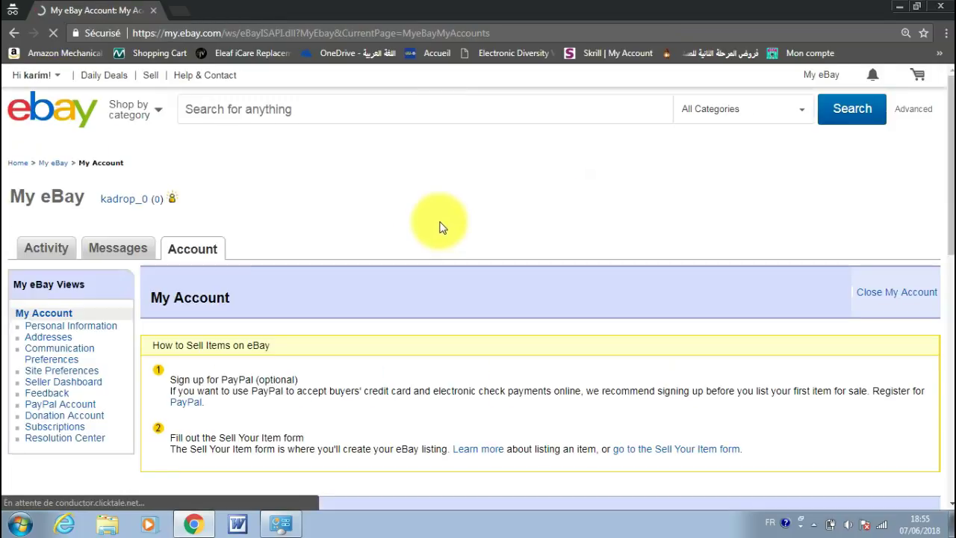
scroll(441, 224, down, 7)
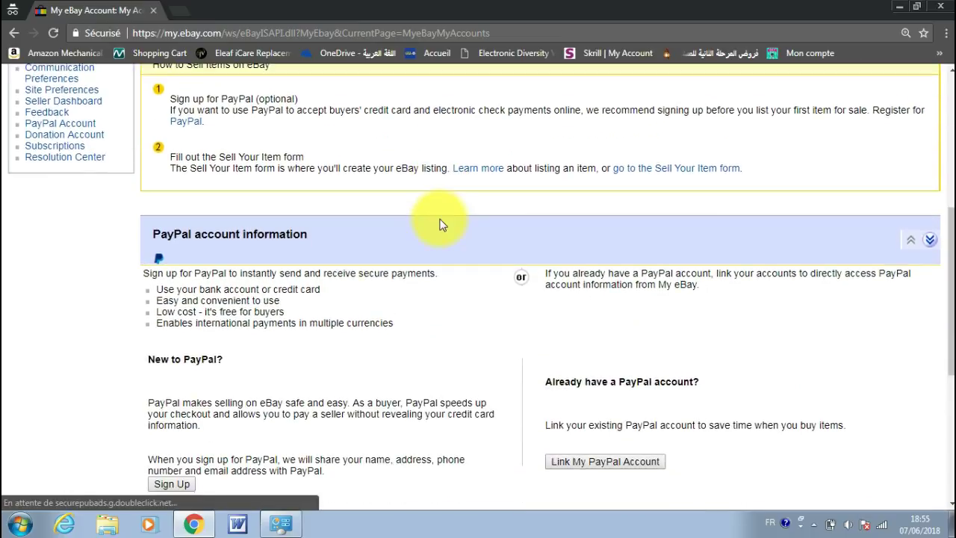
scroll(441, 224, down, 2)
scroll(441, 224, up, 5)
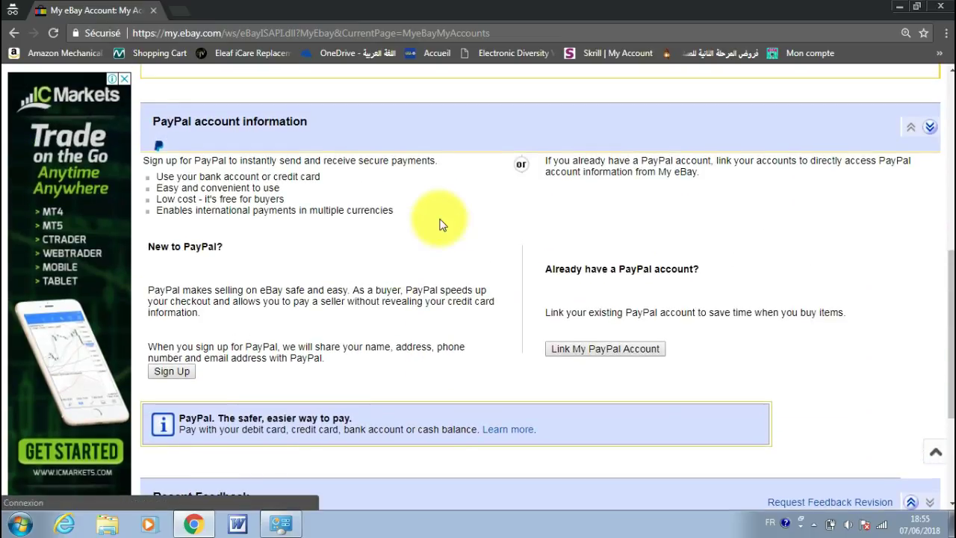
scroll(441, 224, down, 1)
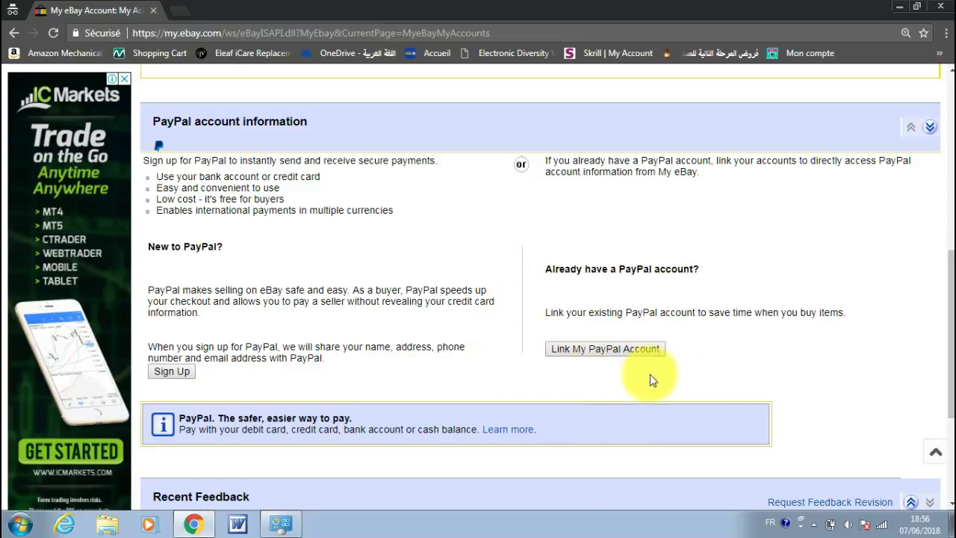
scroll(560, 312, up, 6)
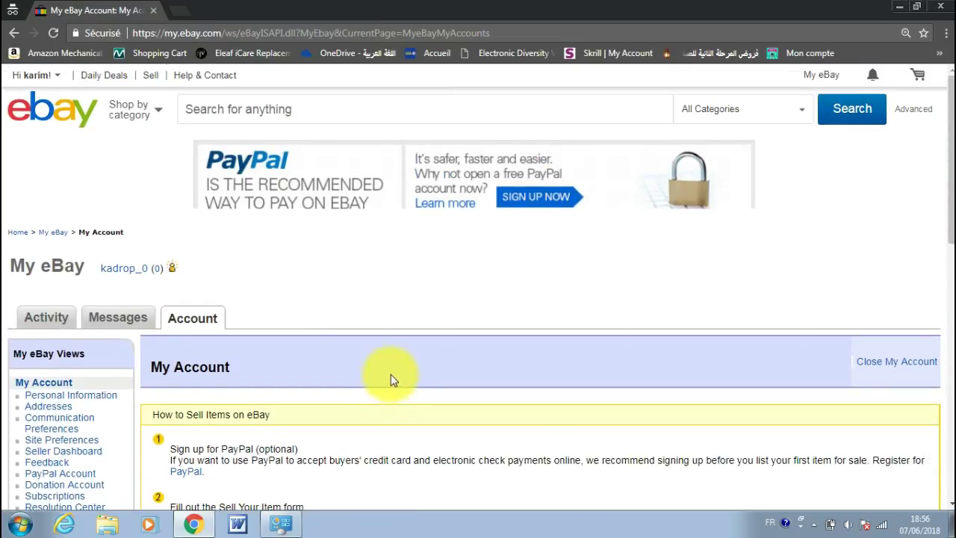
scroll(503, 312, down, 1)
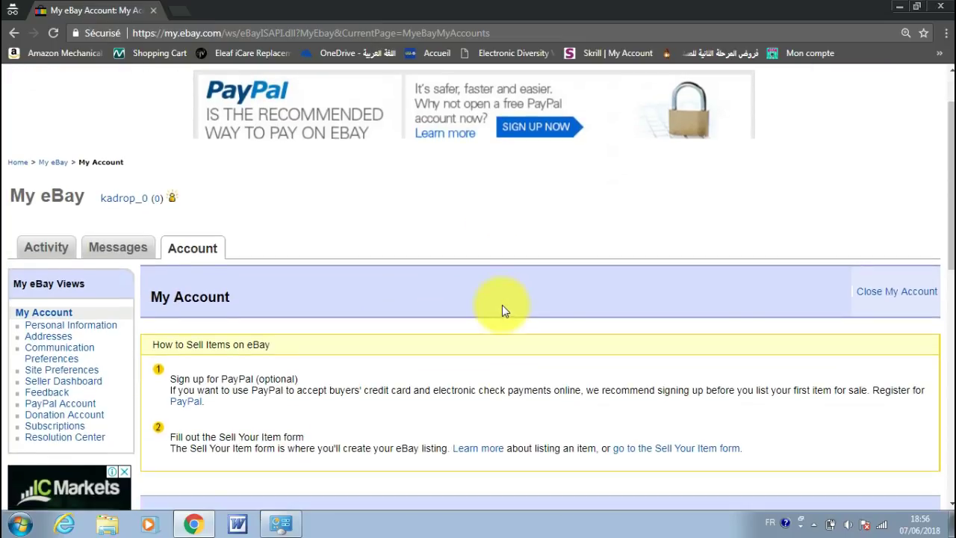
scroll(521, 292, up, 1)
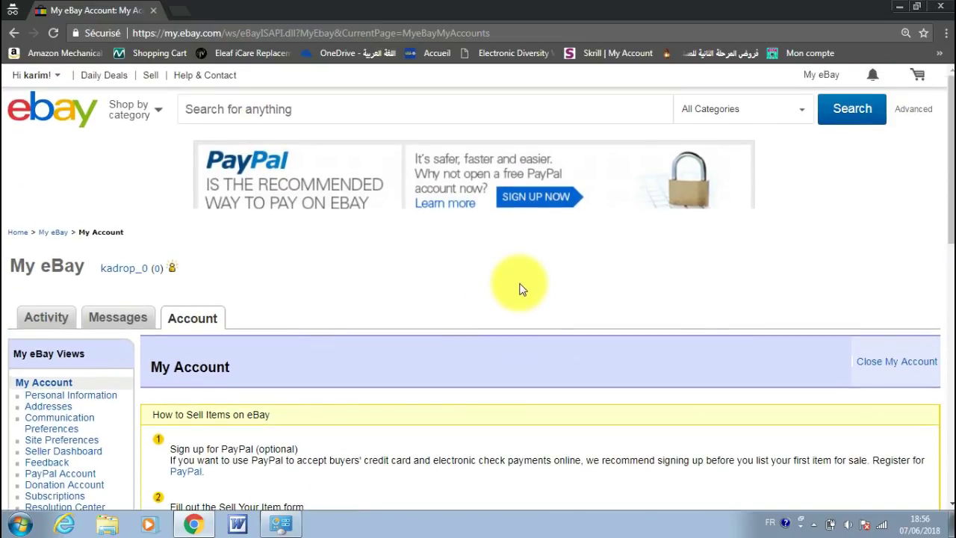
scroll(519, 287, down, 3)
scroll(521, 285, down, 6)
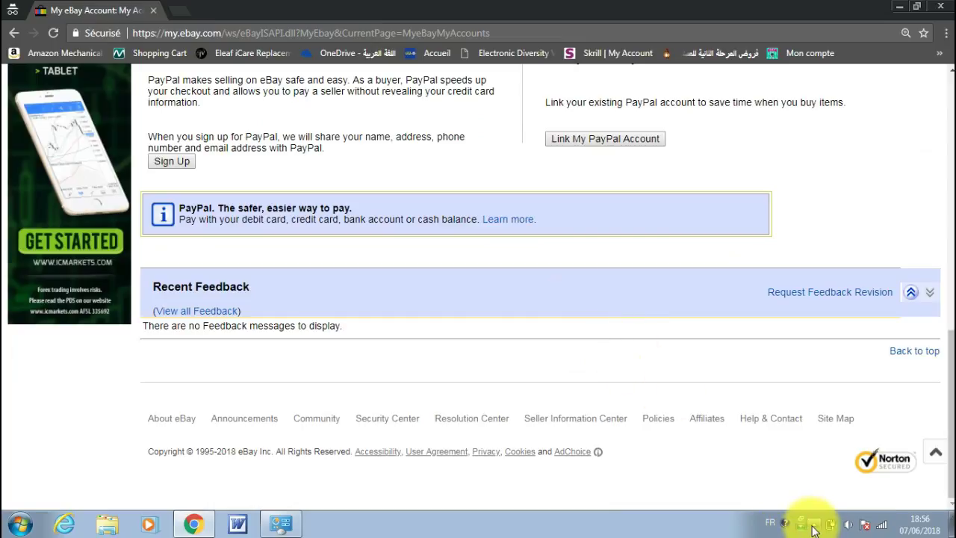
click(813, 526)
click(790, 463)
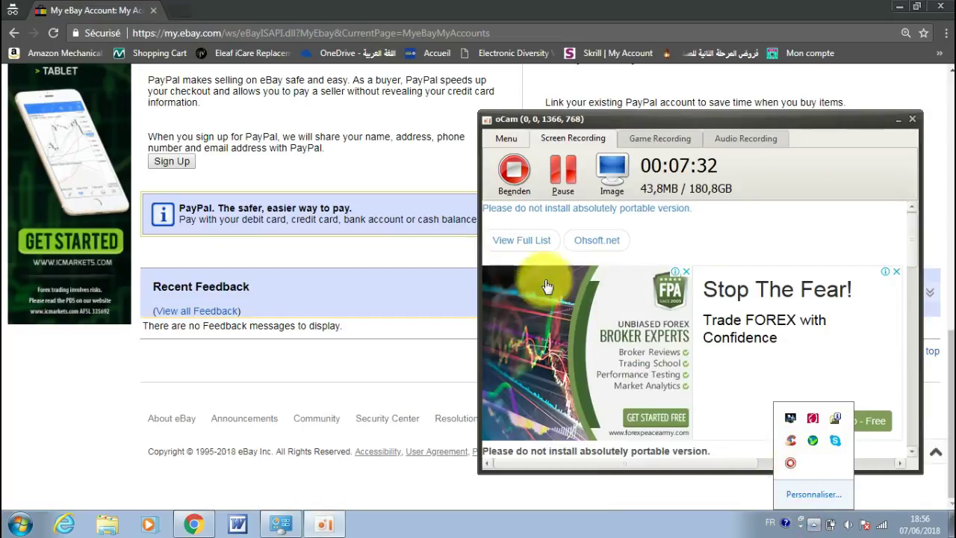